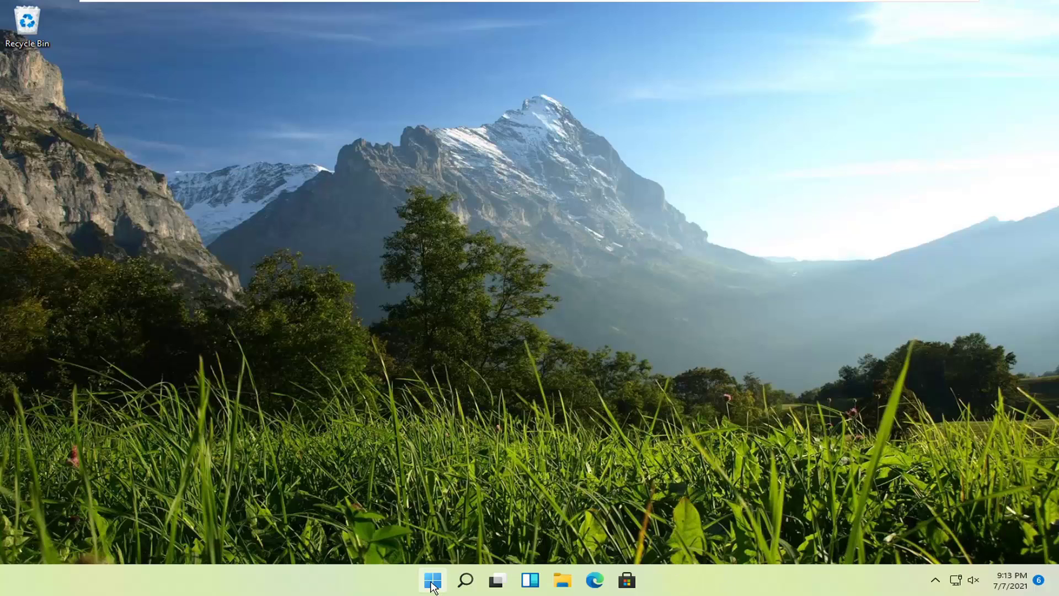
Step: Open Settings from the Start context menu and go to Apps > Optional features
{"action": "right_click", "coordinate": [441, 588]}
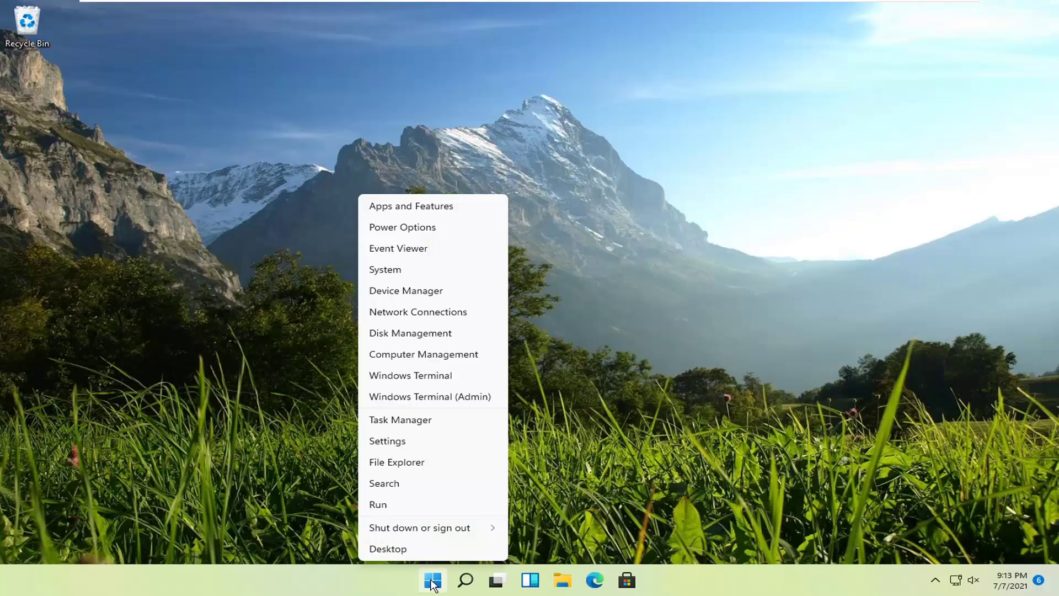
{"action": "left_click", "coordinate": [401, 444]}
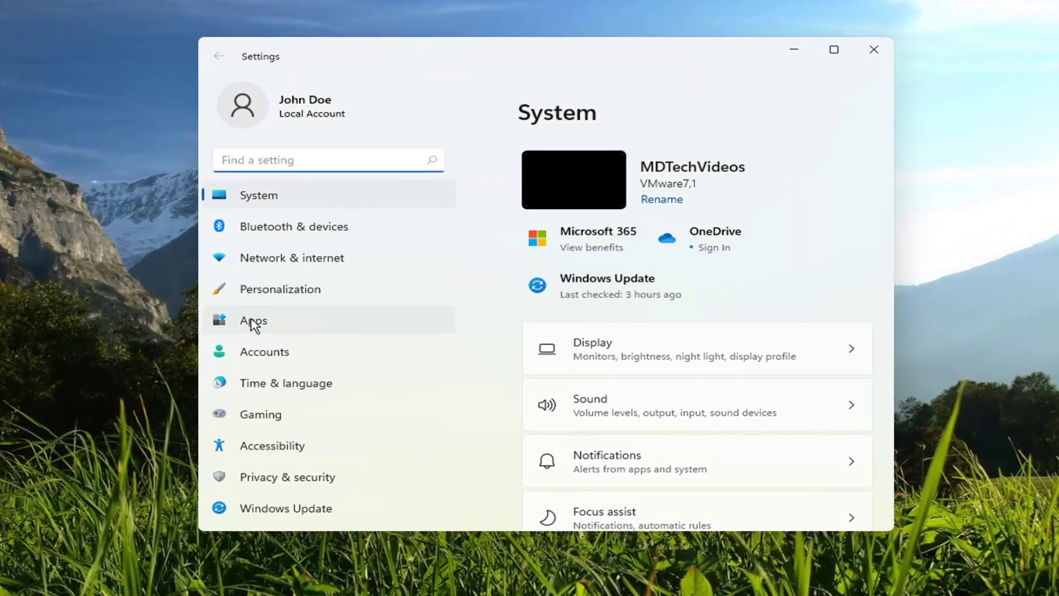
{"action": "left_click", "coordinate": [253, 323]}
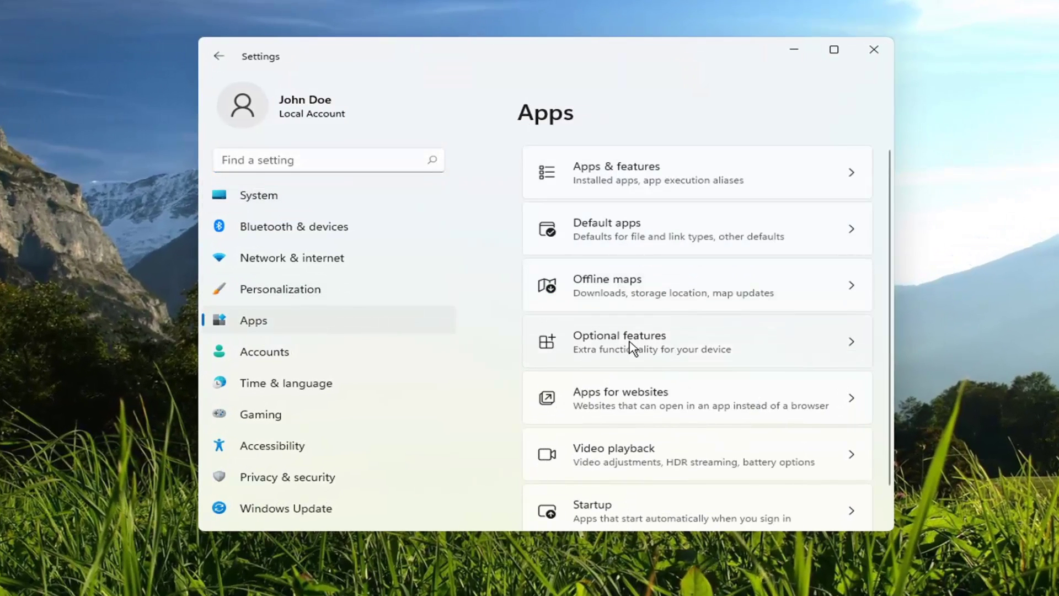
{"action": "left_click", "coordinate": [665, 348]}
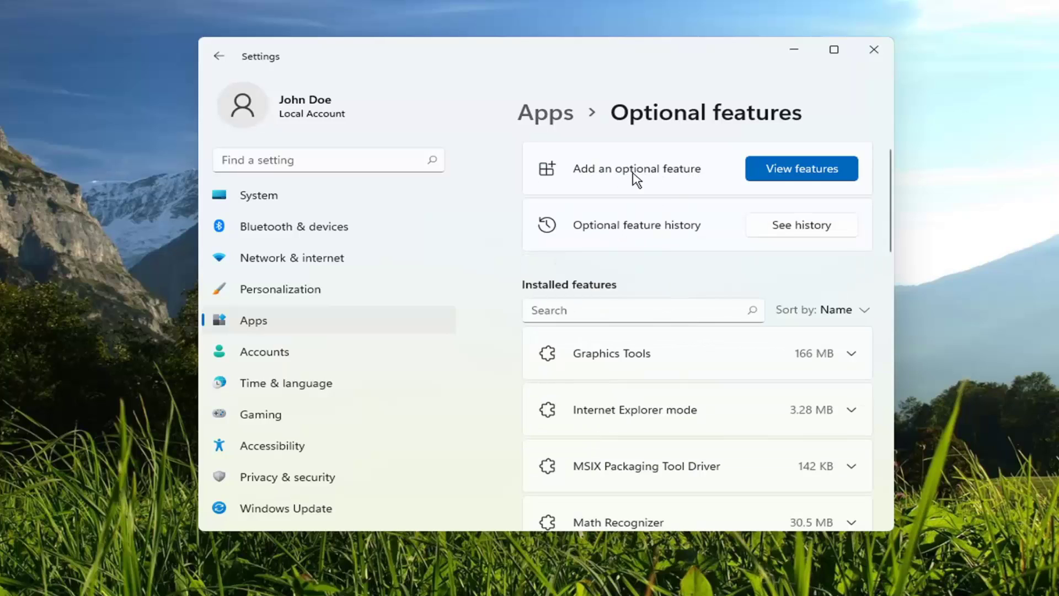
Step: Select WMI SNMP Provider from the available optional features and continue to confirmation
{"action": "left_click", "coordinate": [797, 165]}
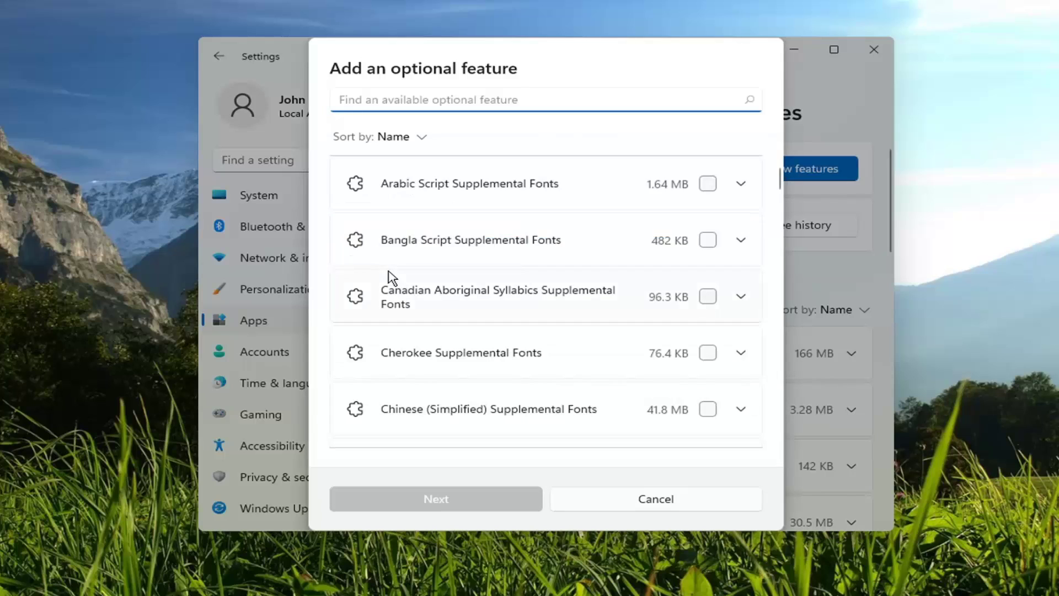
{"action": "type", "text": "wm"}
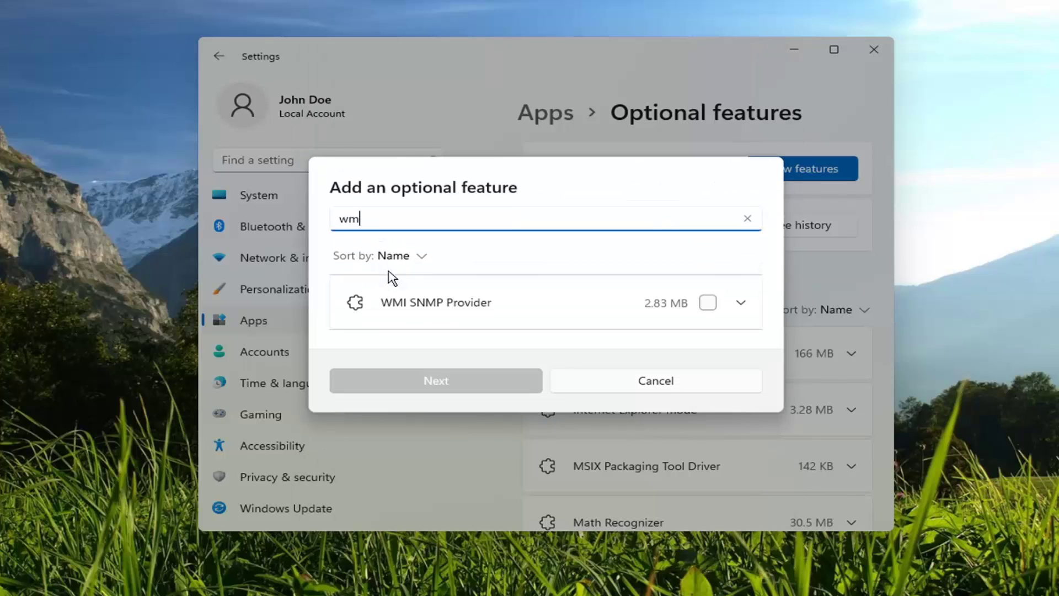
{"action": "type", "text": "i snmp"}
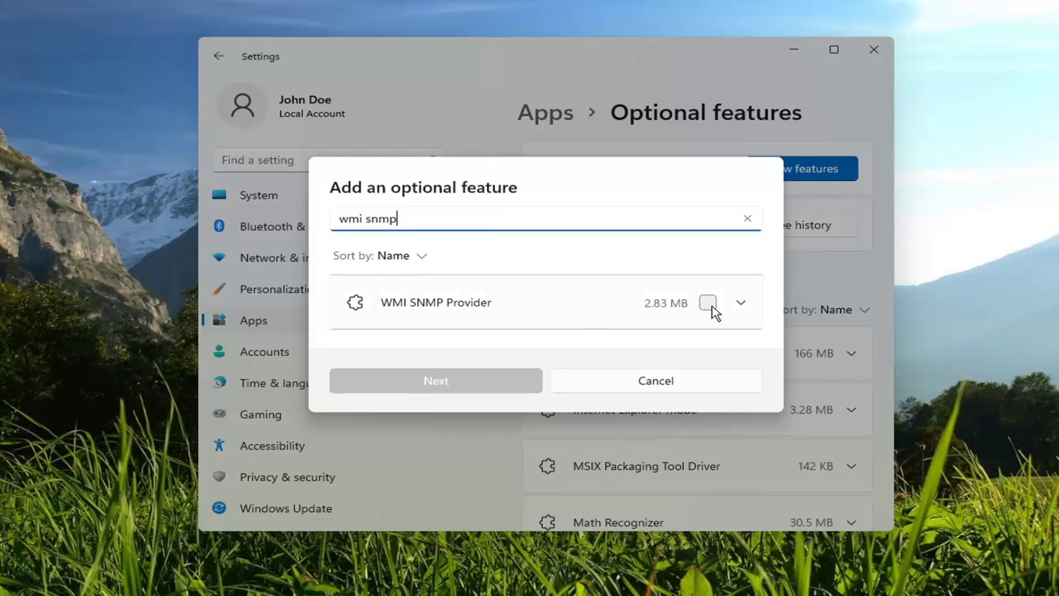
{"action": "left_click", "coordinate": [709, 304]}
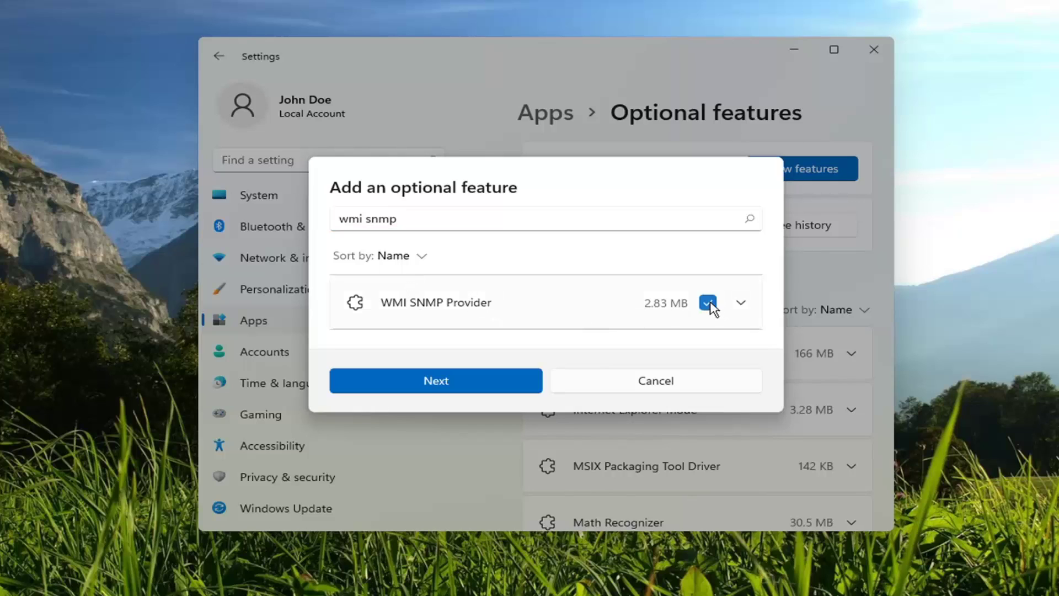
{"action": "left_click", "coordinate": [433, 388]}
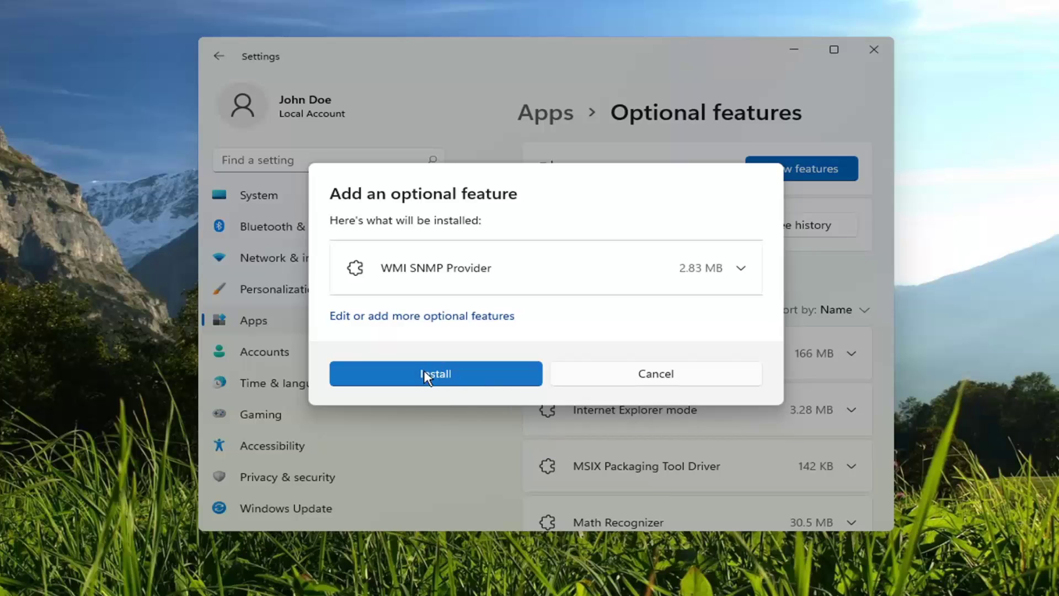
Step: Install WMI SNMP Provider and wait until Recent actions shows it Installed
{"action": "left_click", "coordinate": [427, 377]}
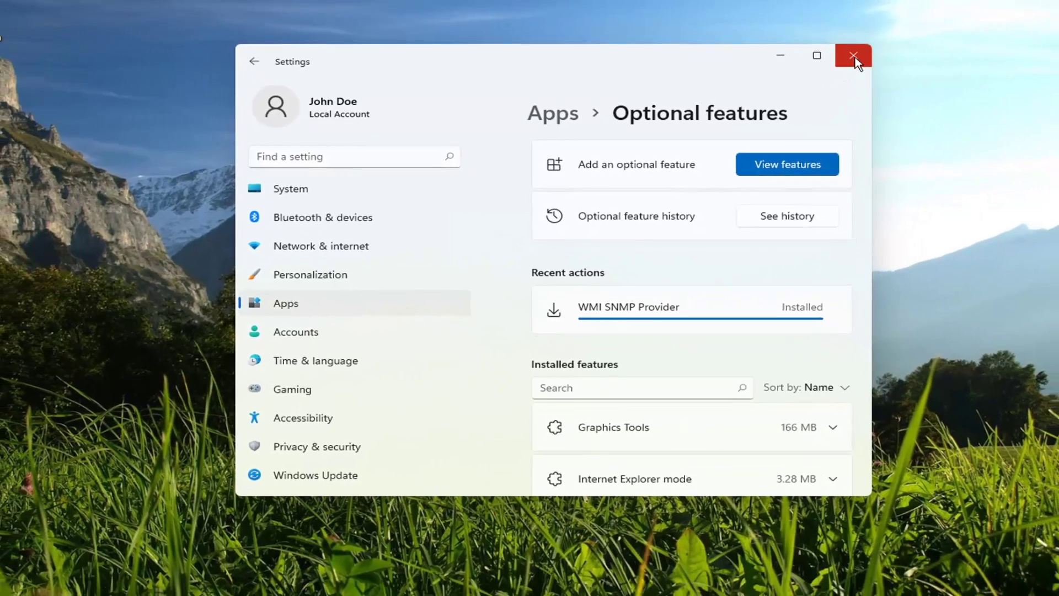
Step: Close the Settings window to return to the desktop
{"action": "left_click", "coordinate": [863, 55]}
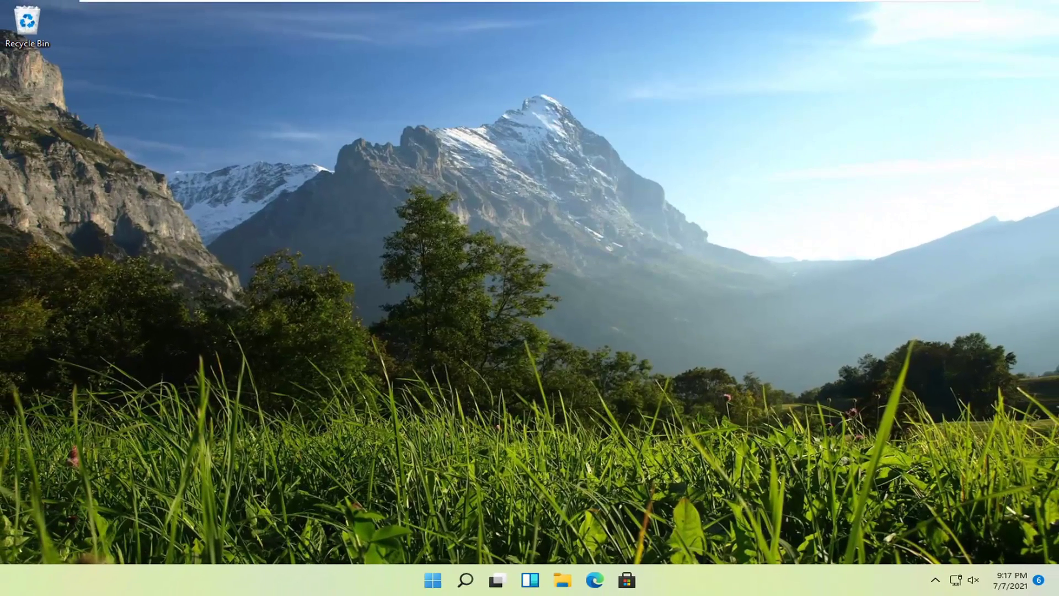